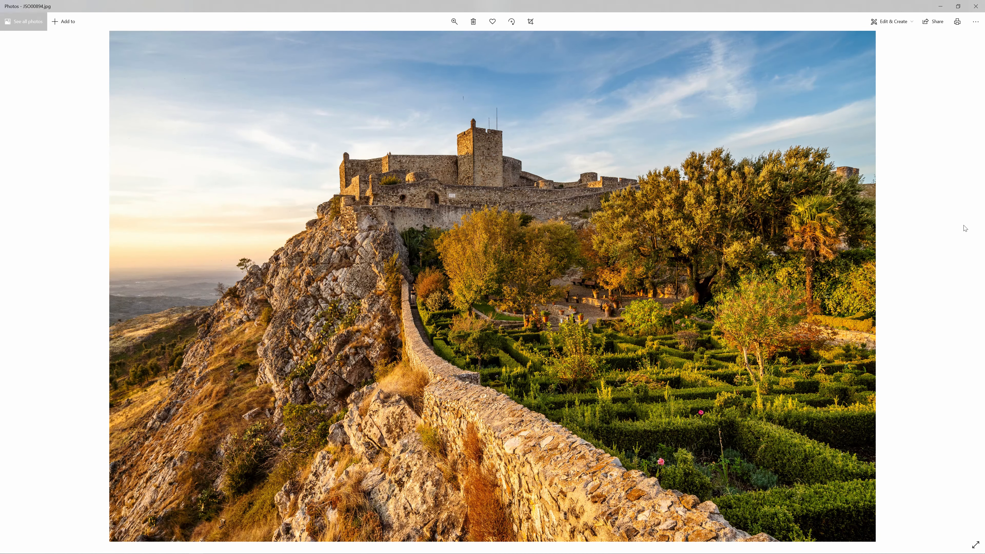
- Switch to Capture One, open JSO00894.ARW for editing and apply the Migration workspace
key("alt+Tab")
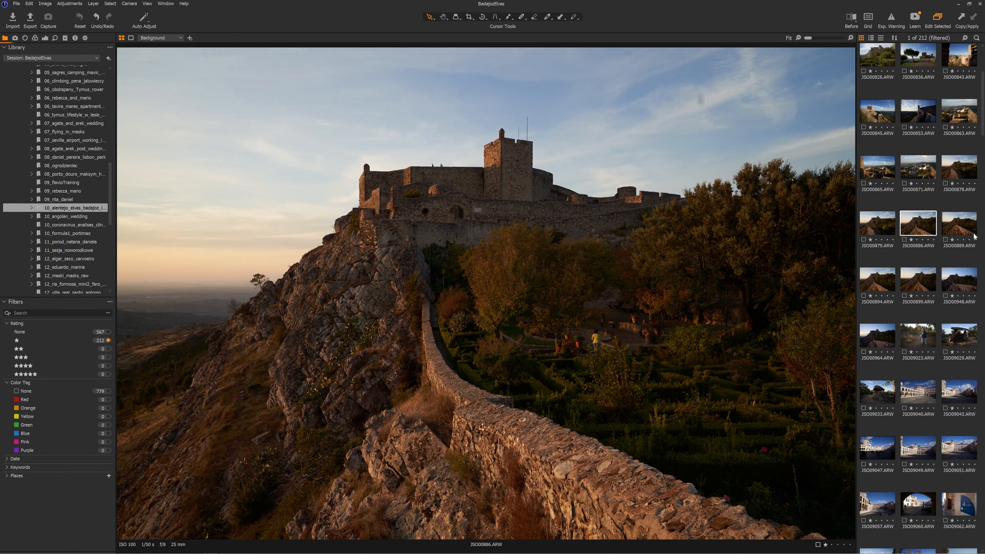
left_click(874, 283)
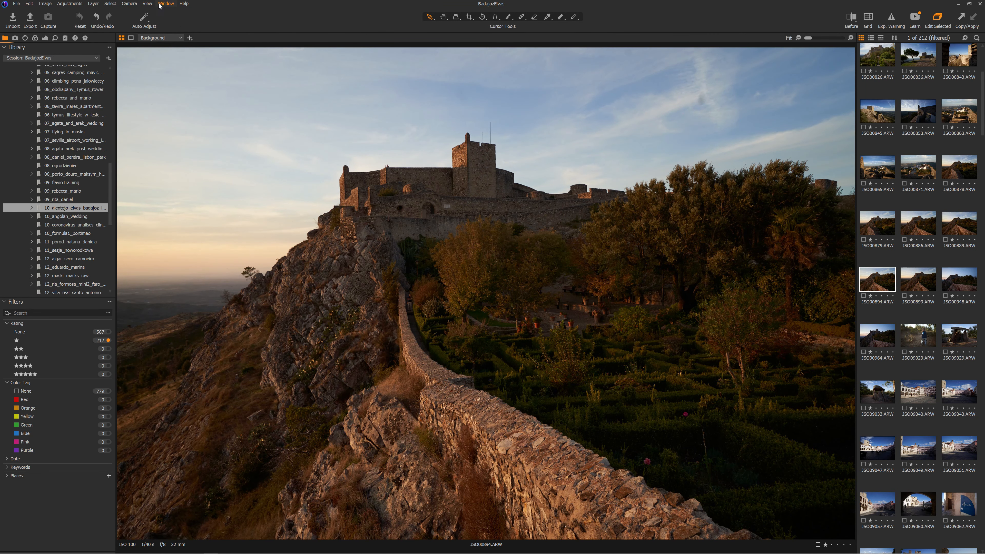
left_click(150, 4)
mouse_move(165, 4)
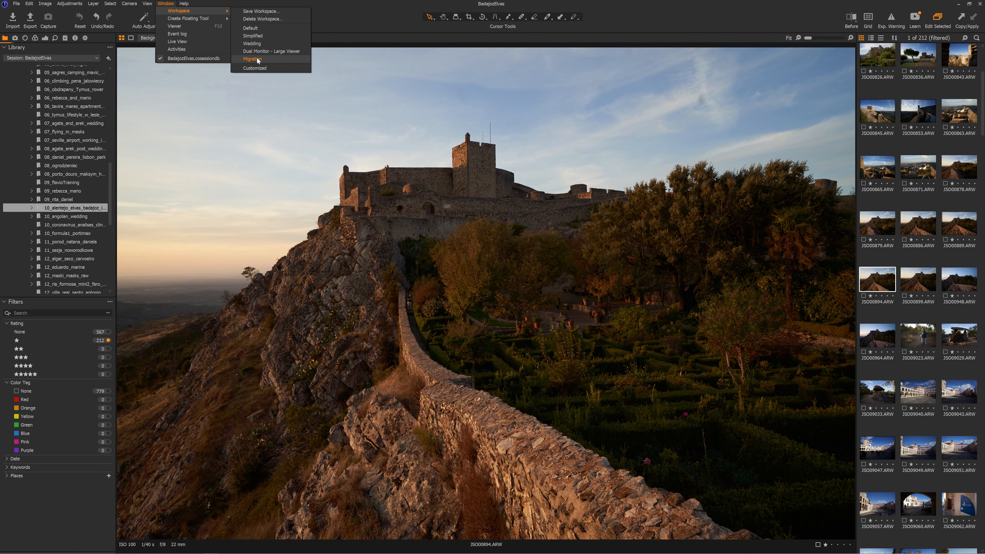
left_click(257, 58)
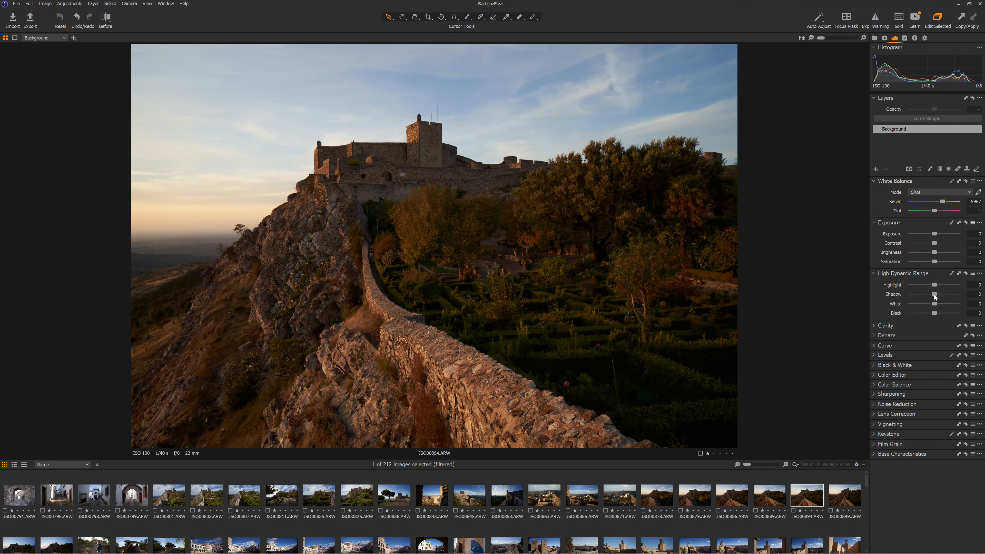
- Set High Dynamic Range to Highlight -100, Shadow 100 and White 73, and raise Clarity to 8 with the Natural method
left_click_drag(934, 294, 900, 286)
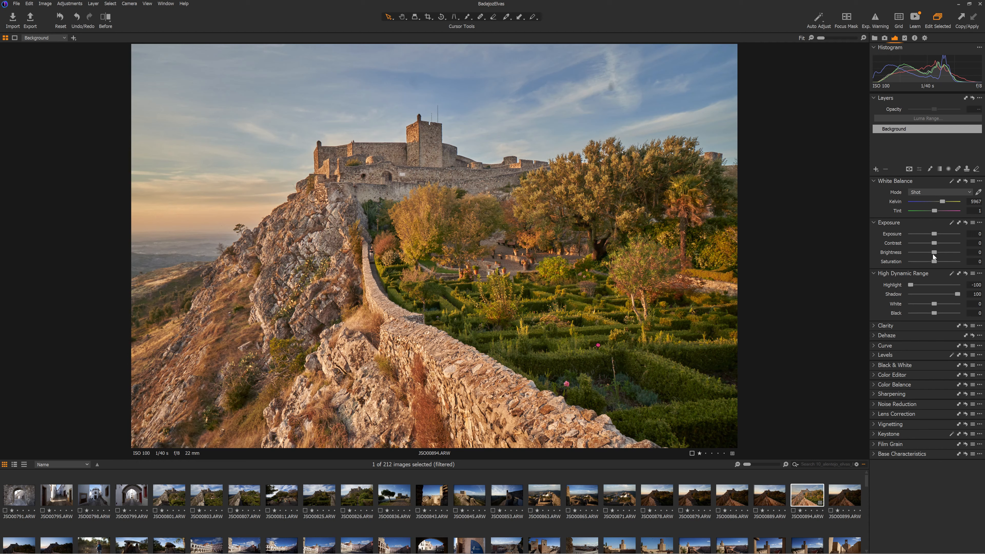
left_click_drag(935, 304, 952, 306)
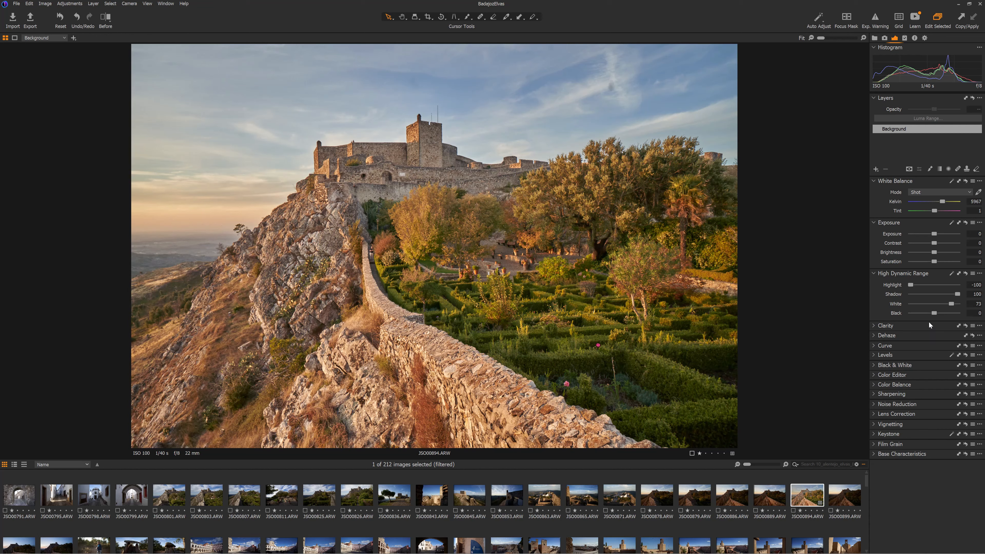
left_click(904, 325)
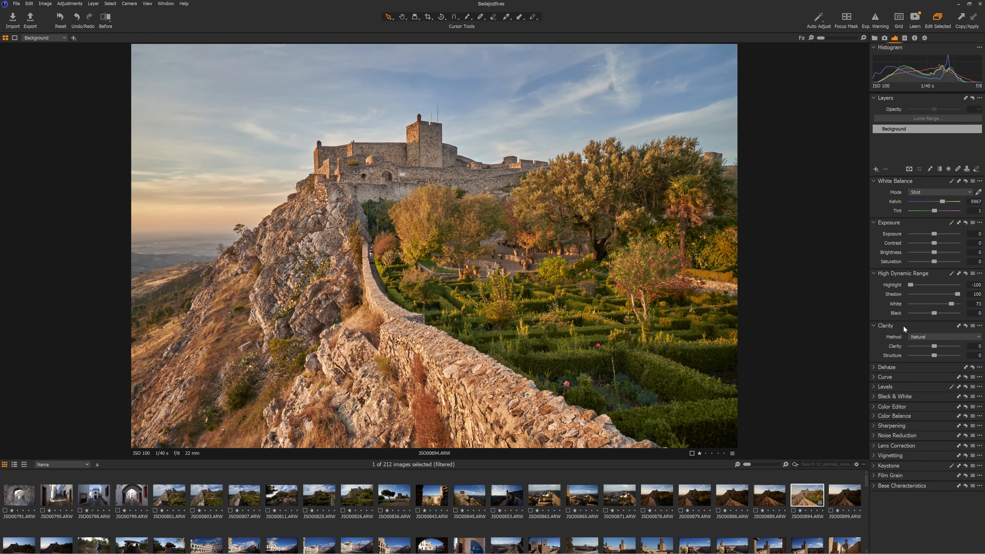
mouse_move(935, 346)
left_mouse_down()
mouse_move(965, 348)
mouse_move(936, 344)
left_mouse_up()
left_click(920, 368)
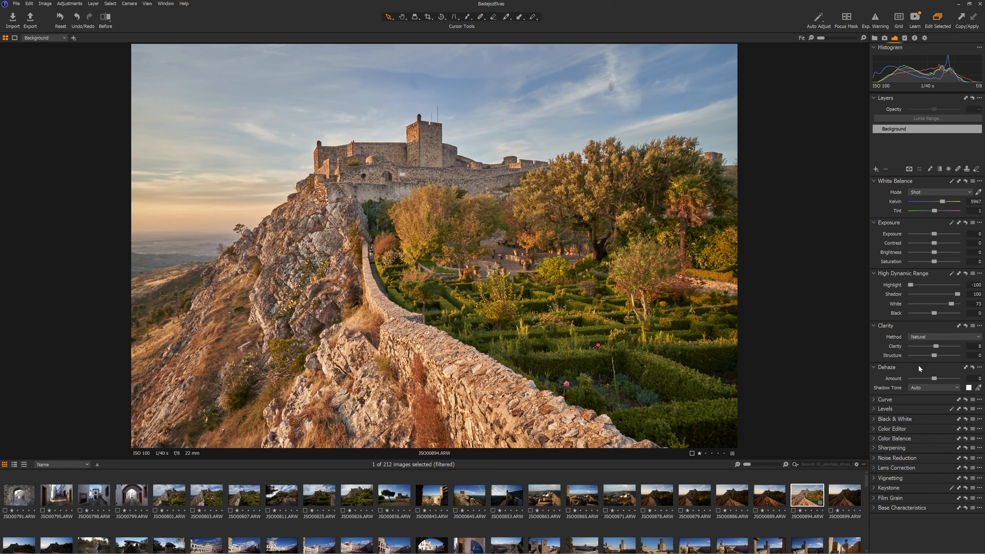
left_click(919, 367)
- Shape the RGB curve with raised highlights and a shadow anchor at 76, and slightly lower the Luma curve's white point
left_click(911, 376)
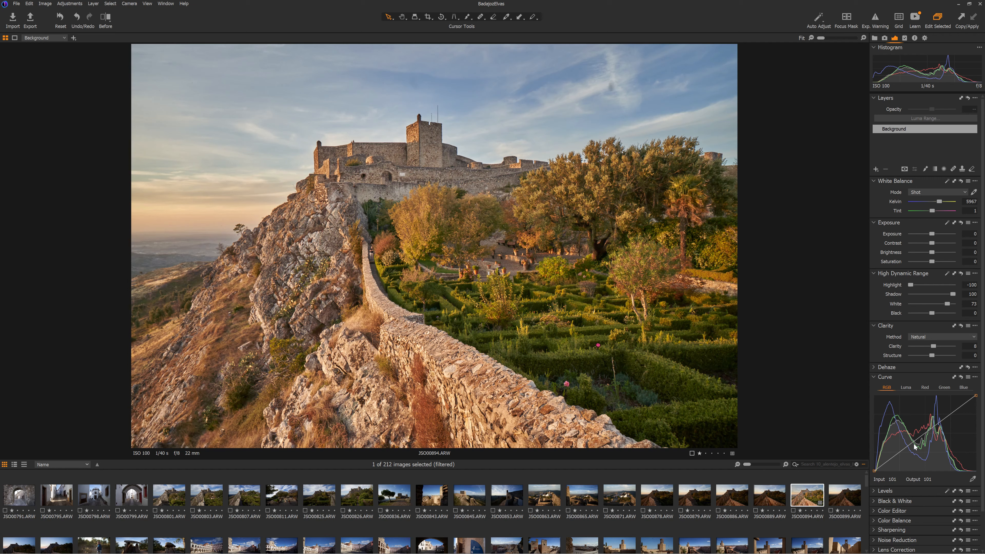
left_click_drag(945, 417, 942, 417)
left_click_drag(909, 452, 910, 454)
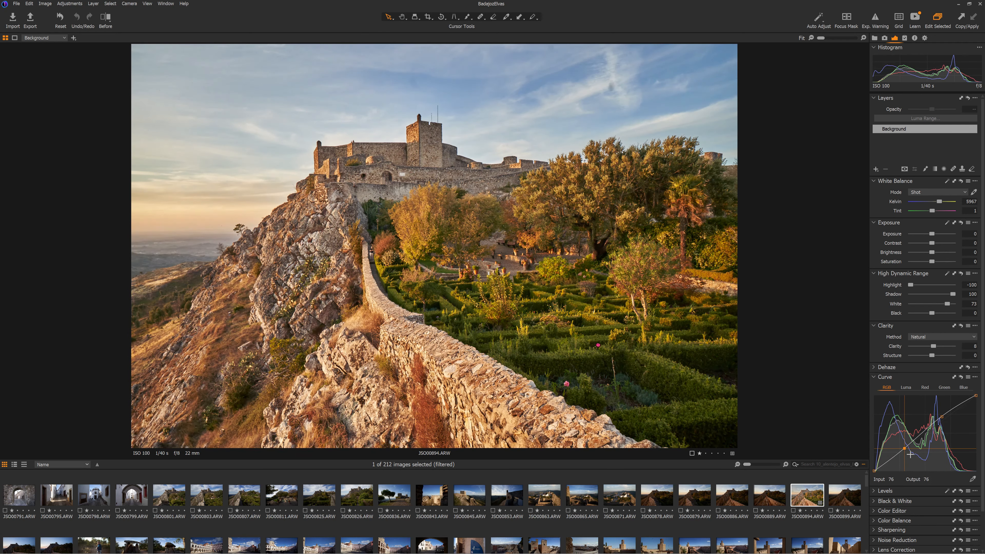
left_click(907, 388)
left_click_drag(900, 452, 904, 458)
left_click_drag(977, 396, 976, 400)
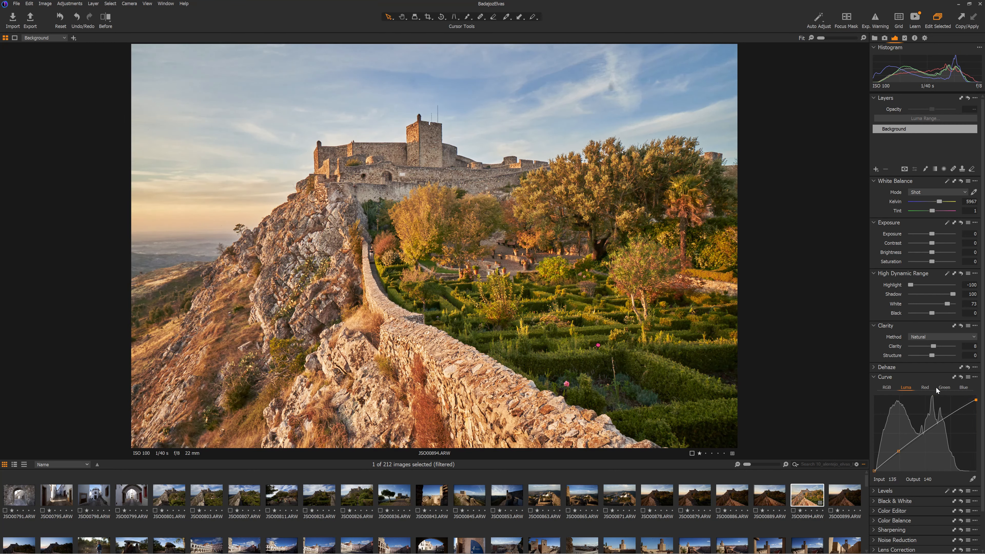
- Set the RGB Levels shadow input point to 5
left_click(907, 488)
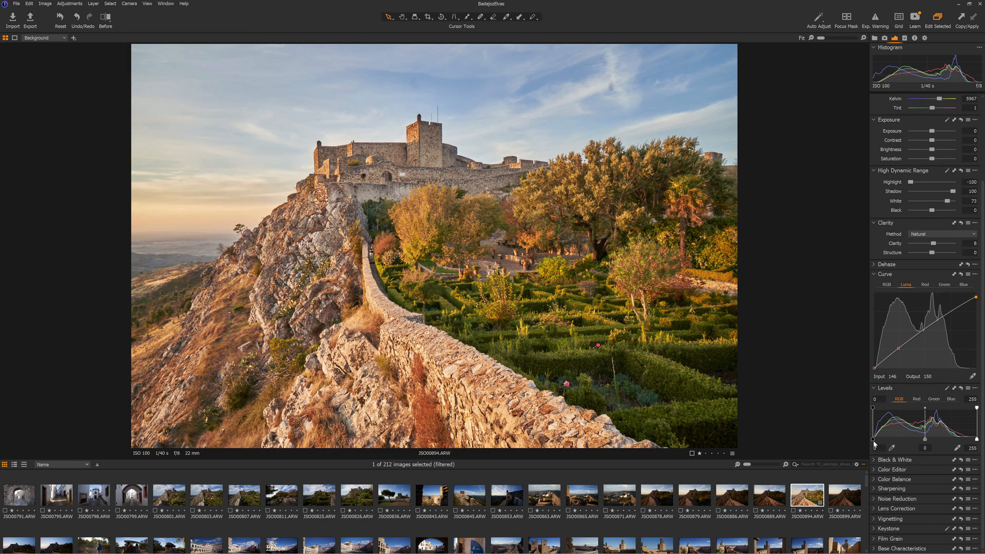
left_click_drag(873, 439, 875, 440)
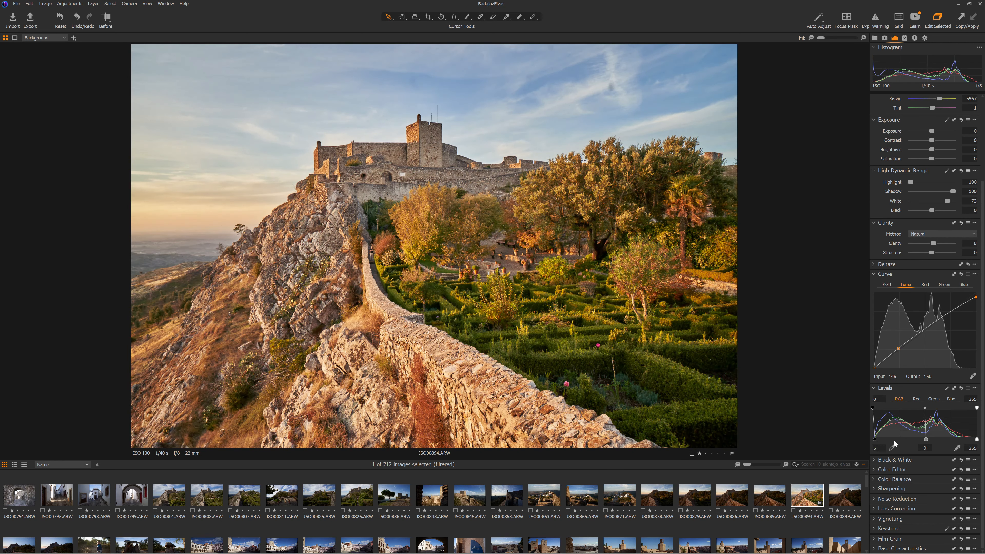
scroll(930, 351, "up", 3)
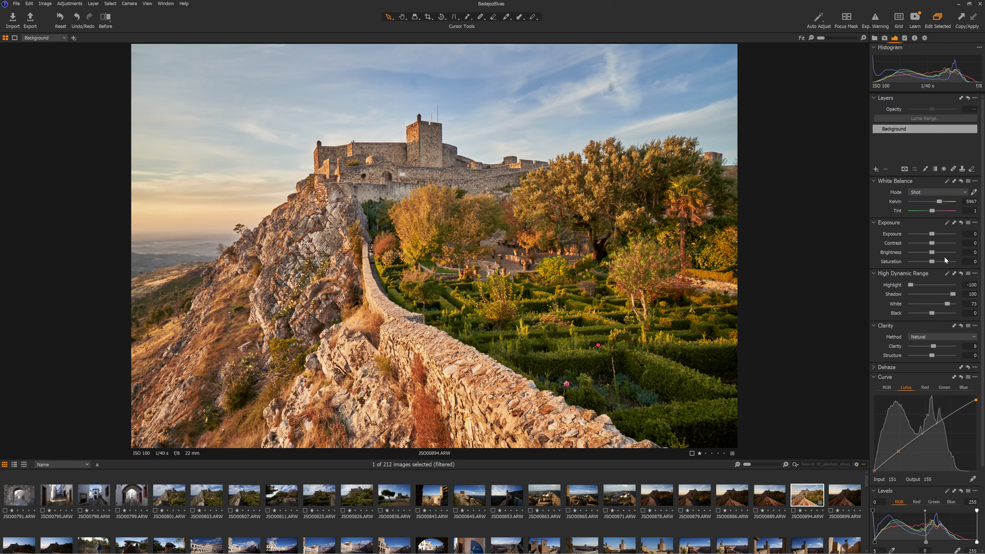
- Switch to Photos to compare the edit with the finished JSO00894.jpg, and return to Capture One
key("alt+Tab")
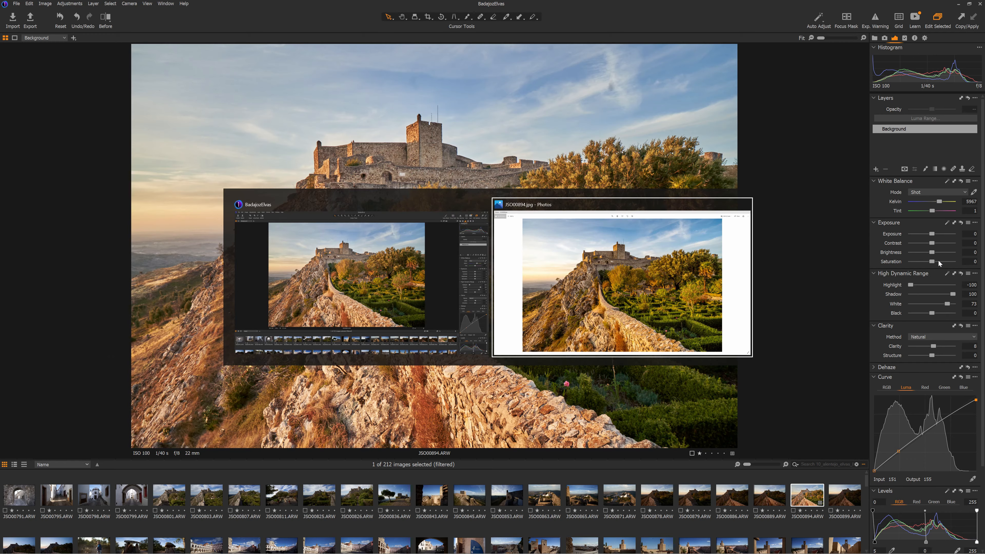
key("alt+Tab")
key("alt+Tab")
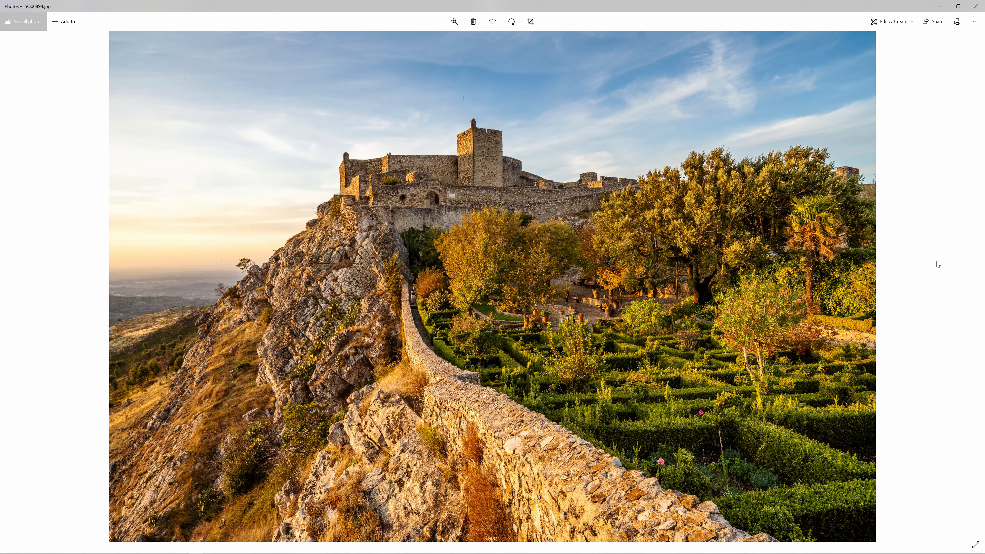
key("alt+Tab")
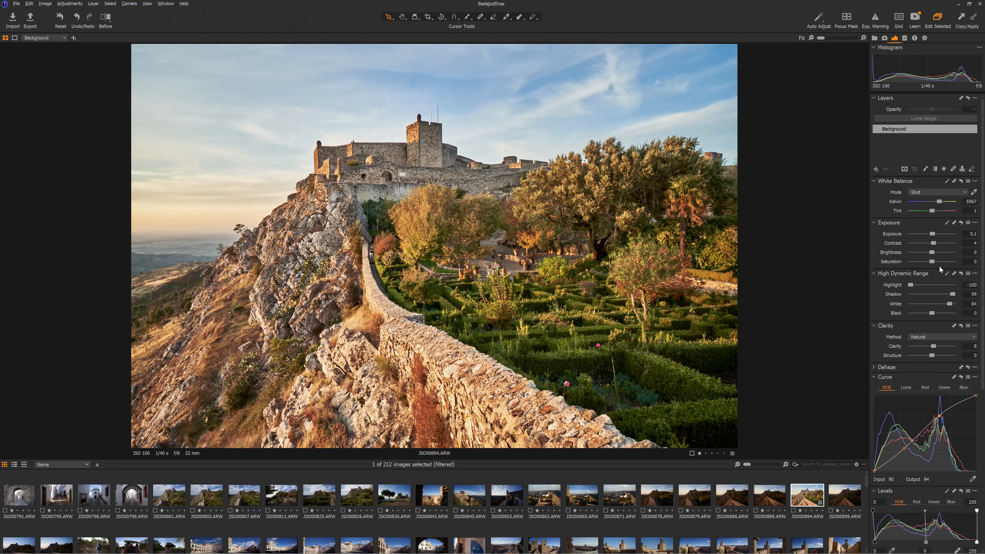
- Move the RGB curve's black point to input 10, output 1
scroll(916, 356, "down", 2)
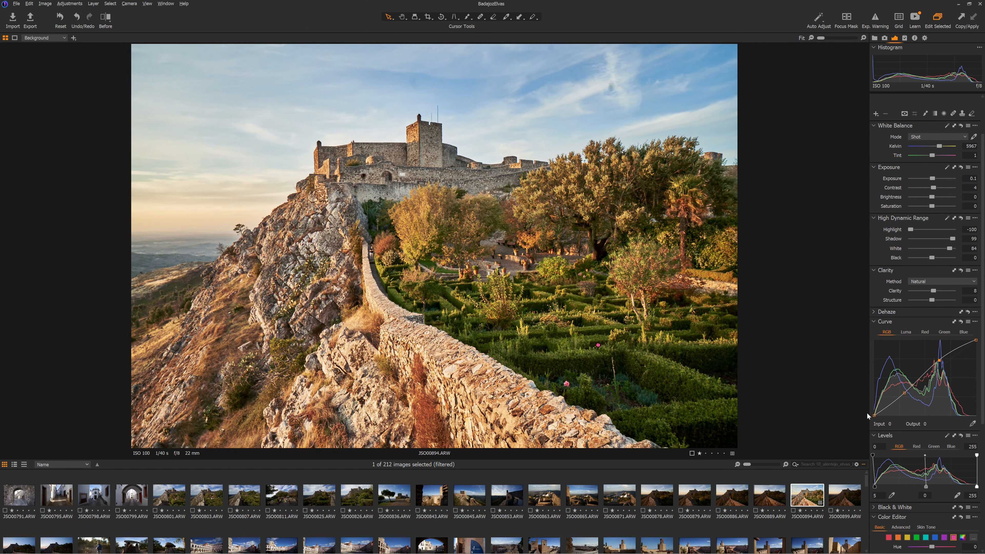
left_click_drag(875, 415, 884, 424)
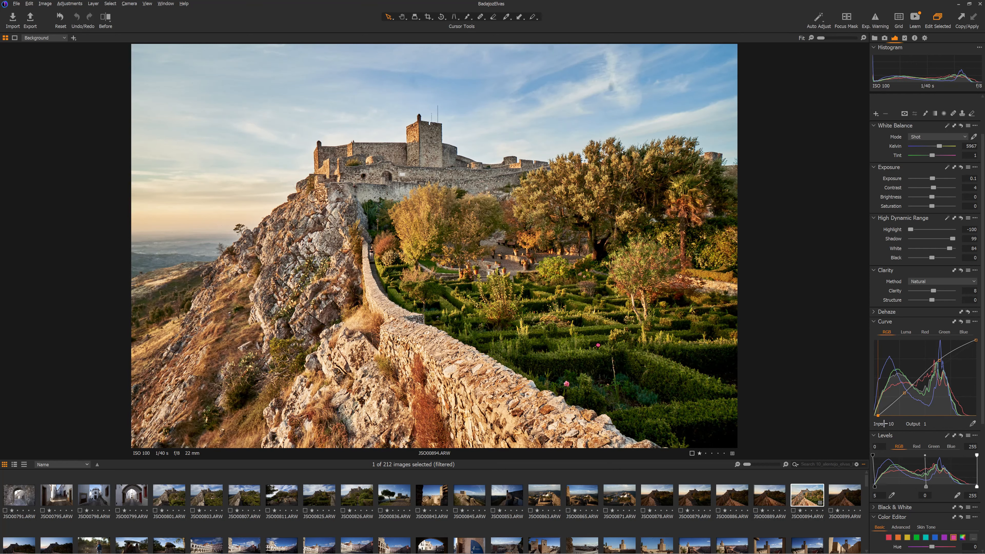
scroll(940, 269, "up", 2)
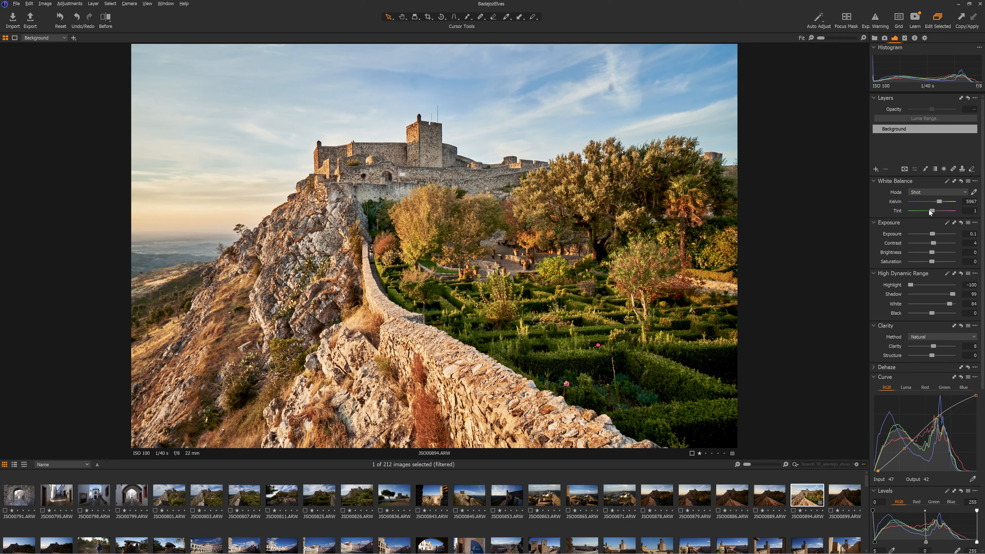
- Review the Lens Correction settings and the lens profiles available for the photo
scroll(930, 218, "down", 9)
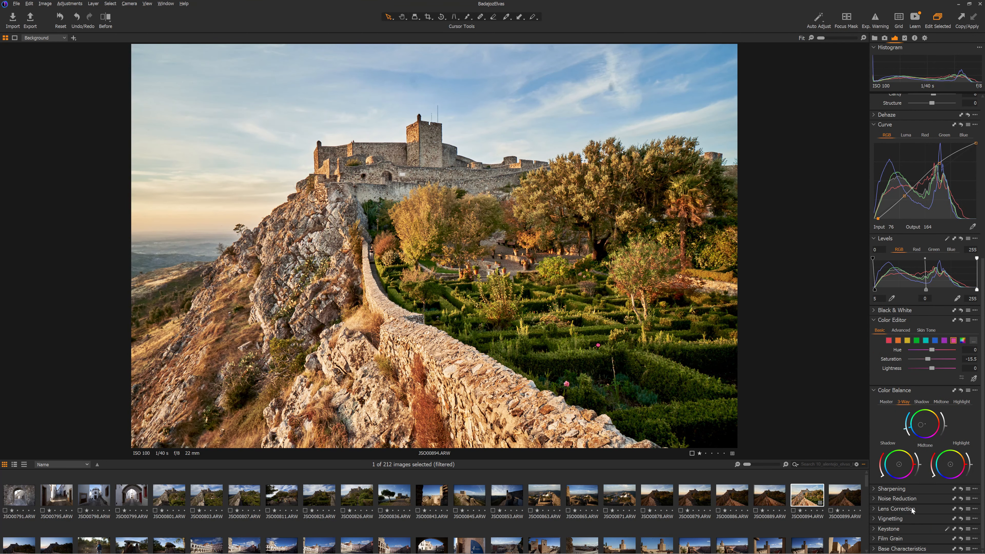
left_click(926, 509)
scroll(935, 512, "down", 2)
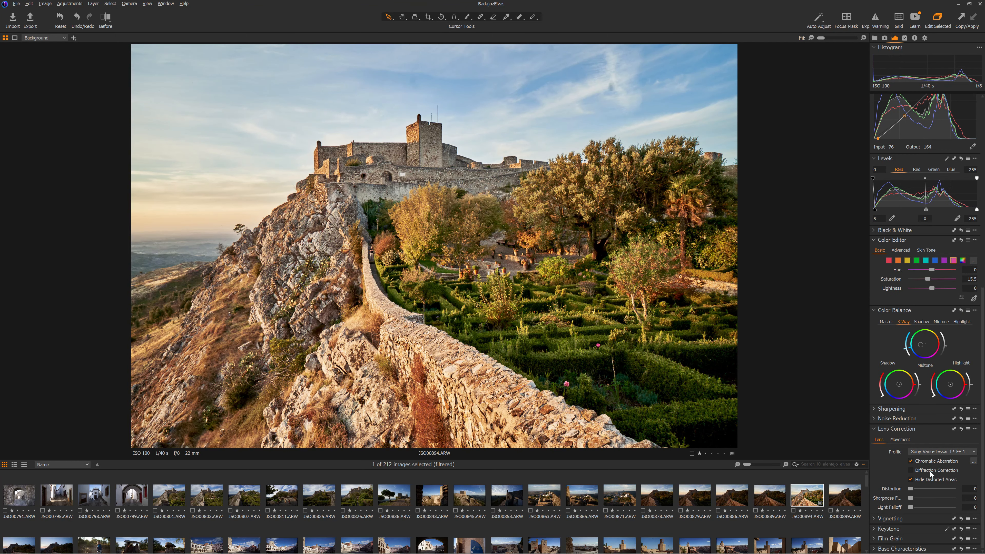
left_click(928, 451)
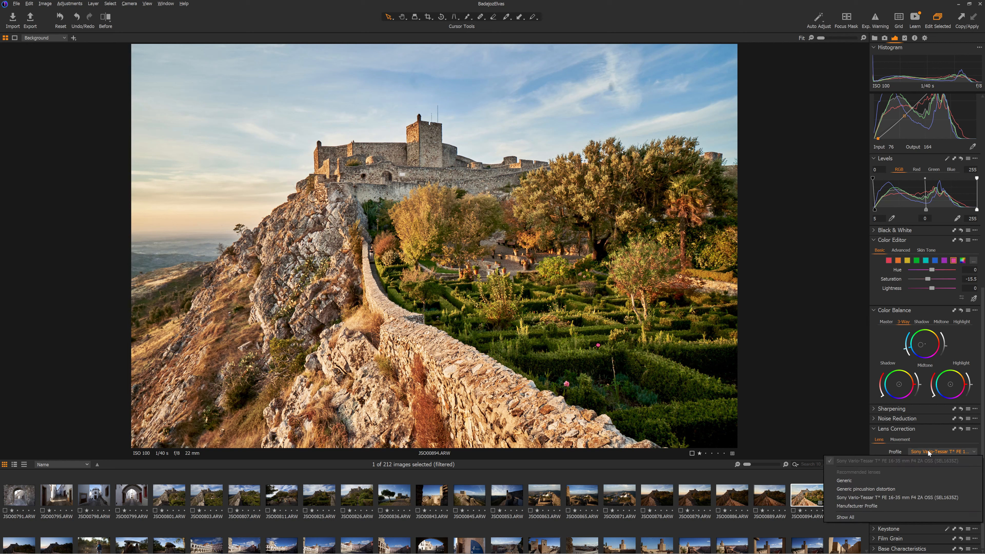
left_click(928, 451)
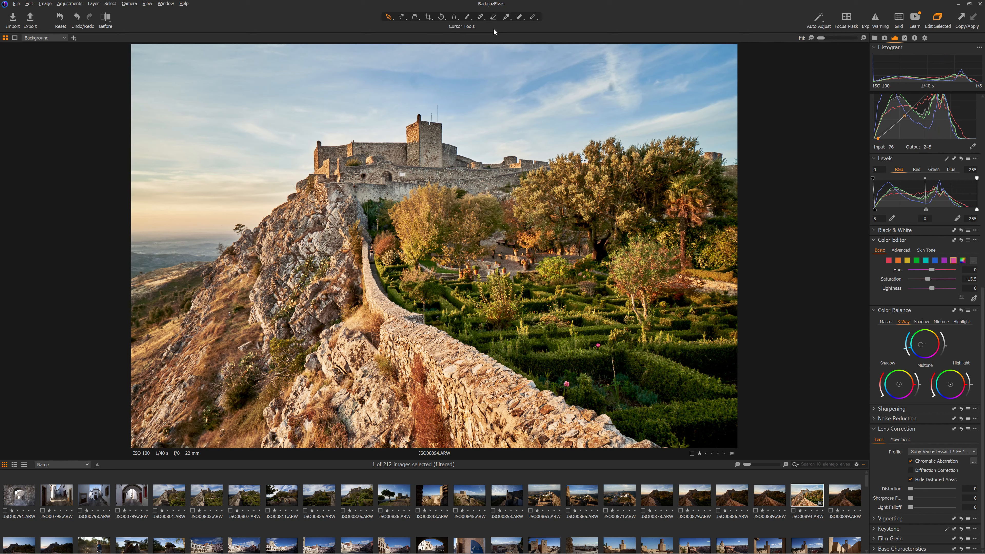
- Slightly enlarge the Heal Brush and heal the dark spot in the cloud and the area of sky above the castle tower
left_click(481, 17)
right_click(620, 91)
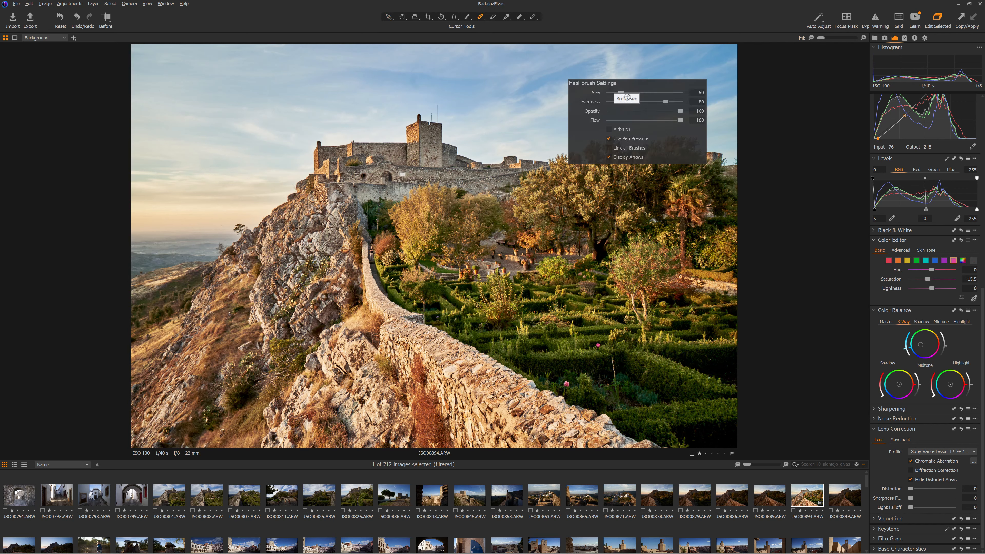
left_click_drag(621, 93, 623, 93)
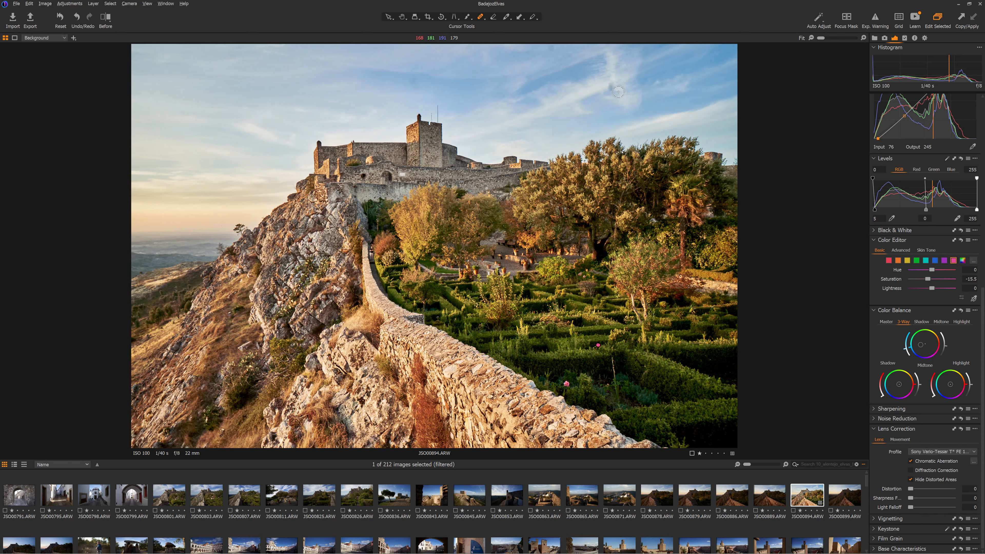
left_click_drag(617, 90, 616, 89)
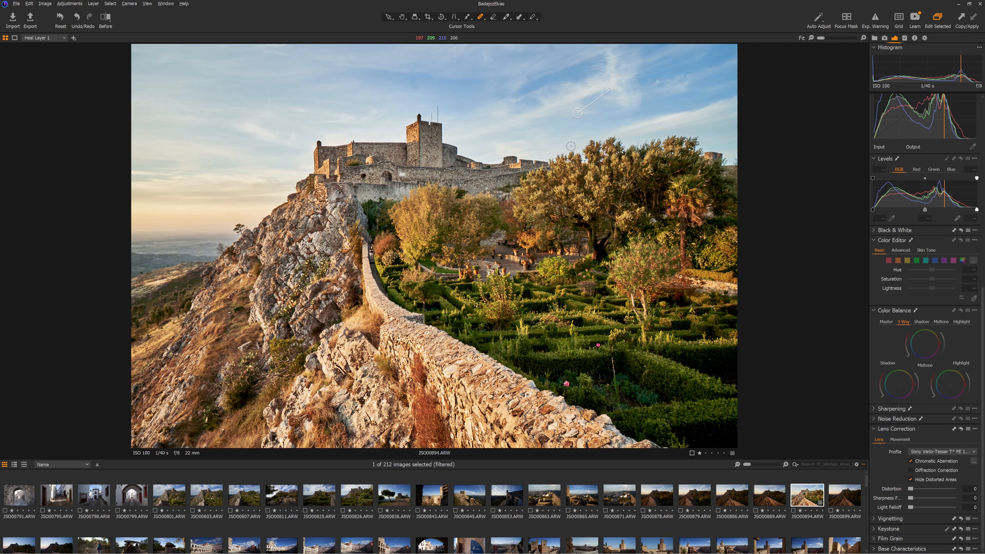
left_click_drag(412, 75, 417, 90)
scroll(888, 111, "up", 4)
scroll(907, 183, "down", 4)
scroll(910, 341, "up", 4)
scroll(926, 164, "up", 5)
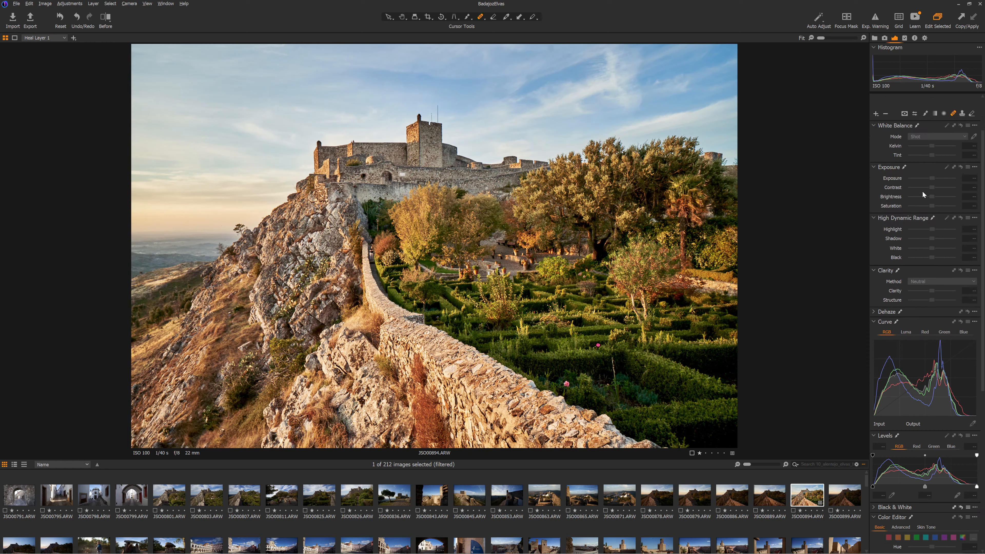